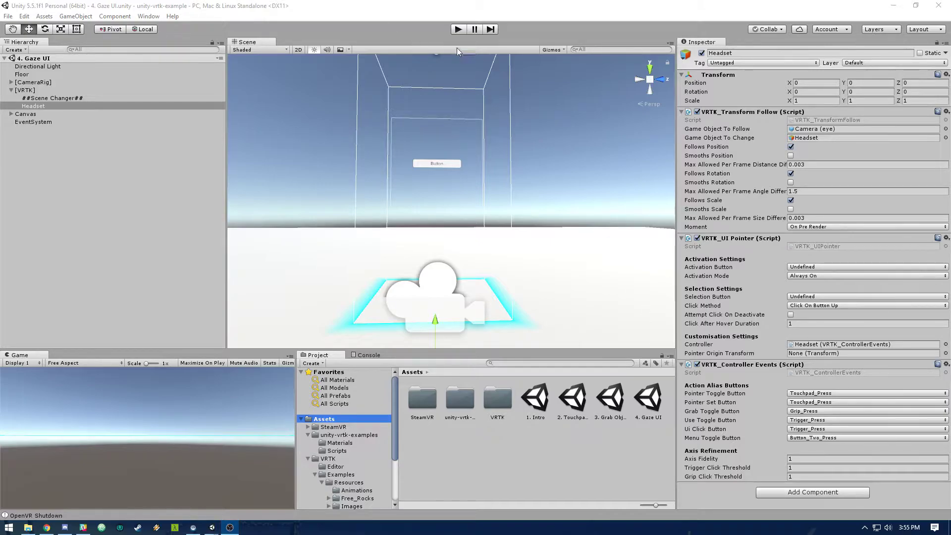
Play the finished gaze UI scene to test it, then stop playback.
click(457, 29)
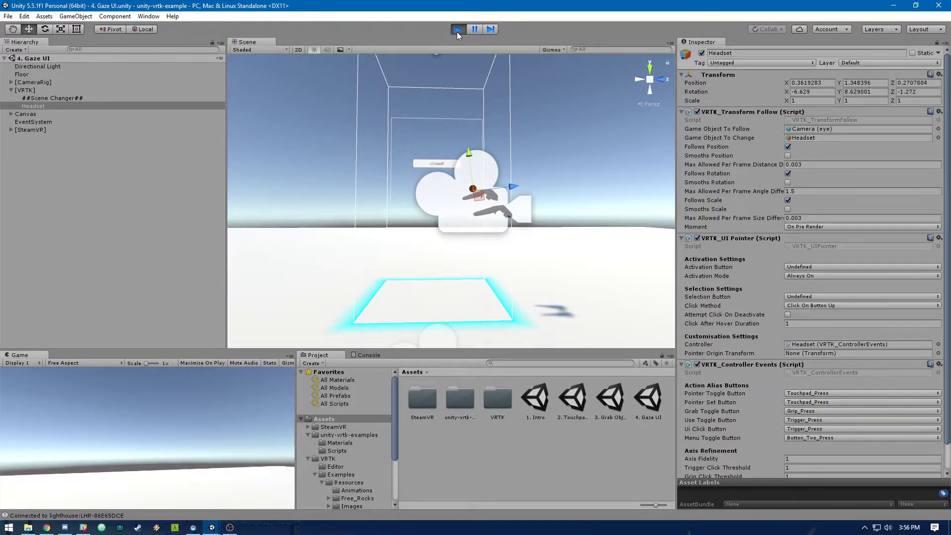
click(457, 31)
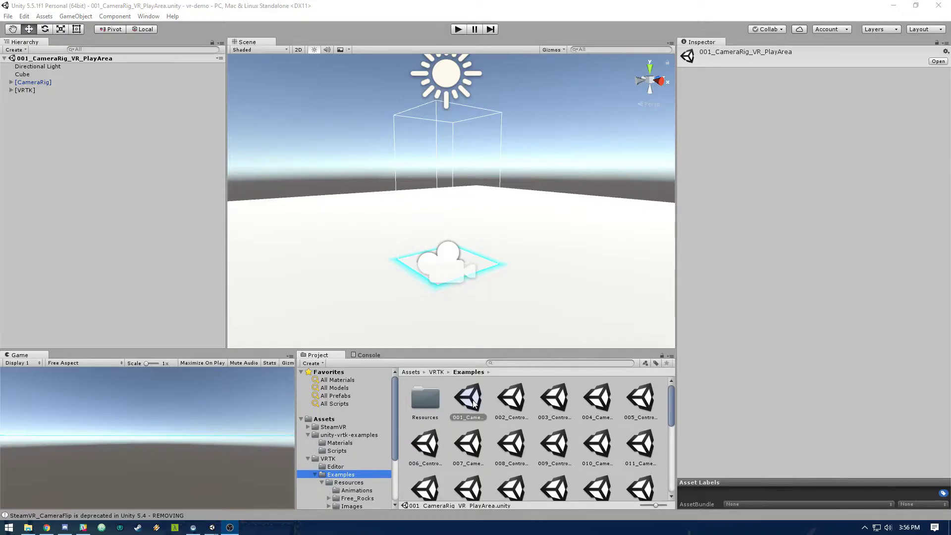
Duplicate the 001_CameraRig_VR_PlayArea example scene from VRTK/Examples into the Assets folder.
click(473, 402)
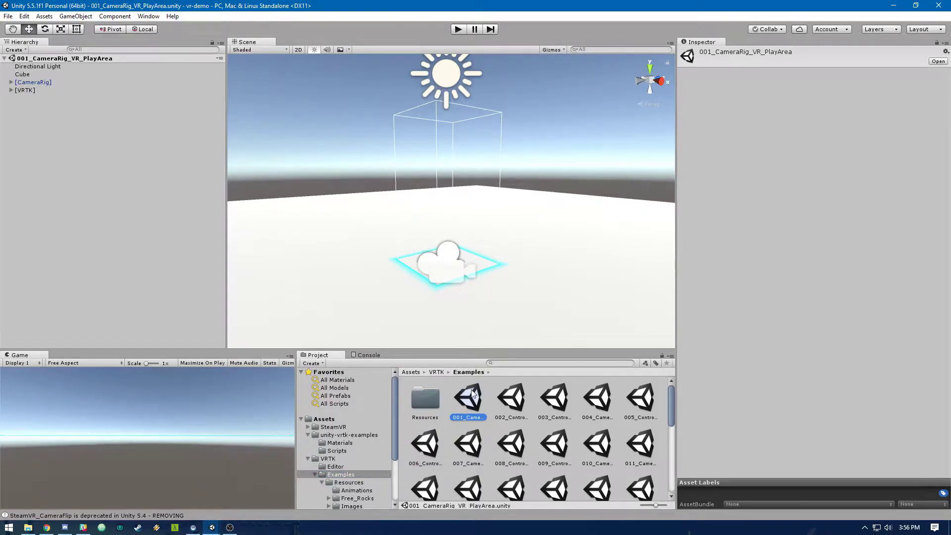
drag(470, 403, 335, 422)
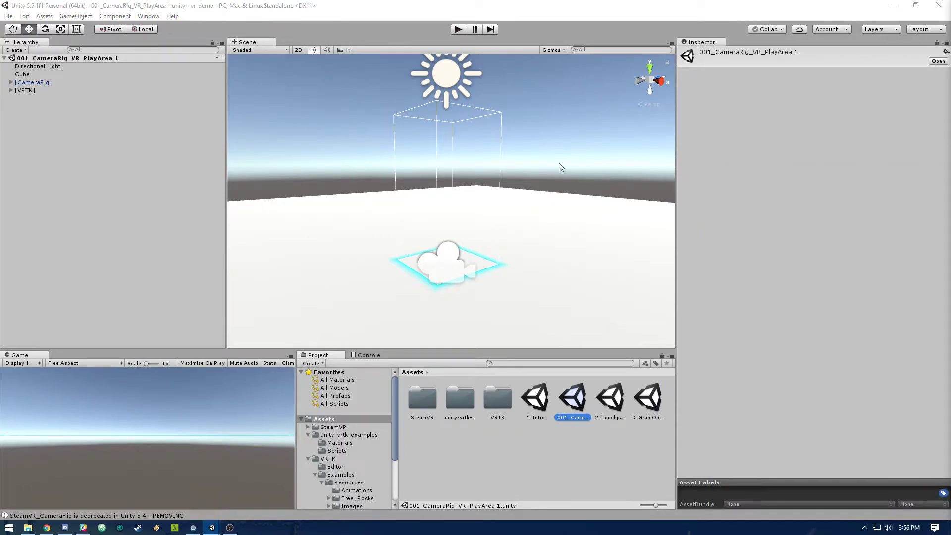
Create an empty child object named Headset under [VRTK].
click(26, 90)
click(11, 90)
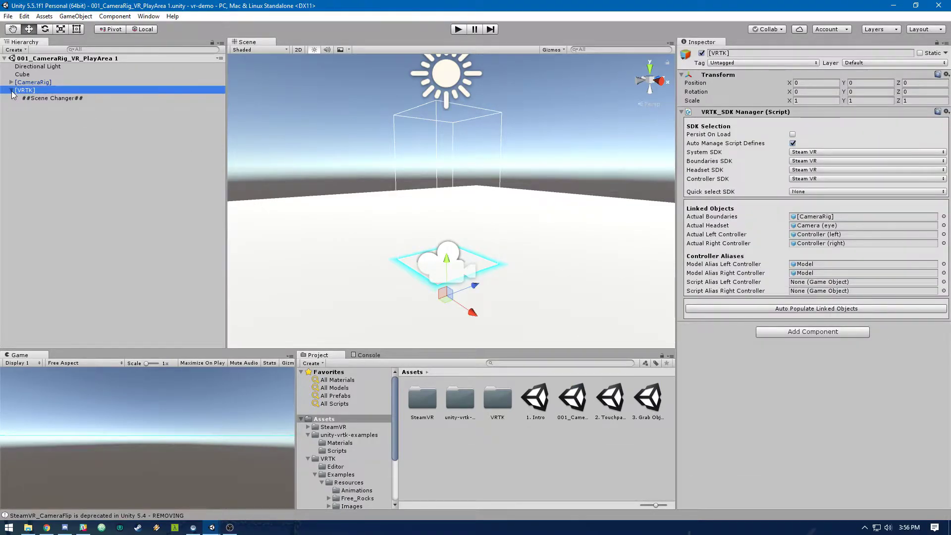
right_click(40, 91)
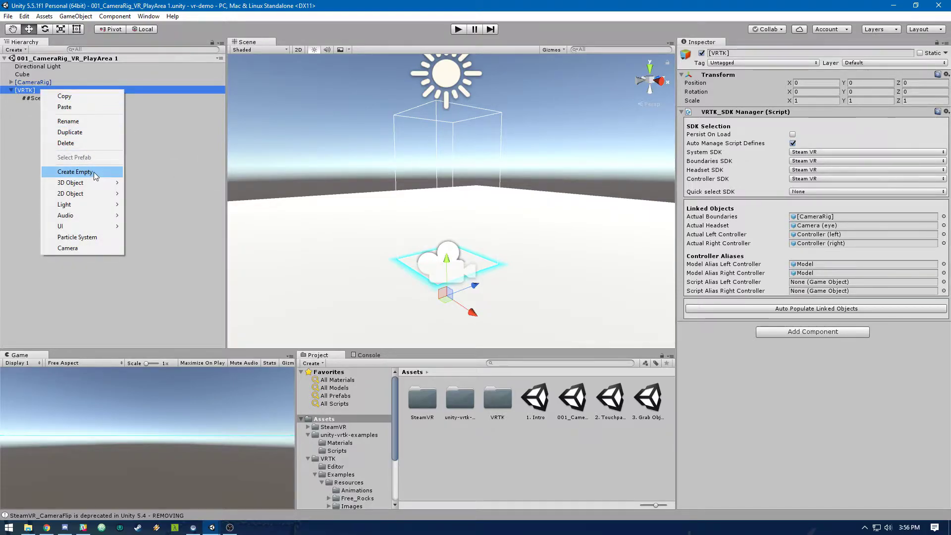
click(75, 172)
text(Headset)
key(Return)
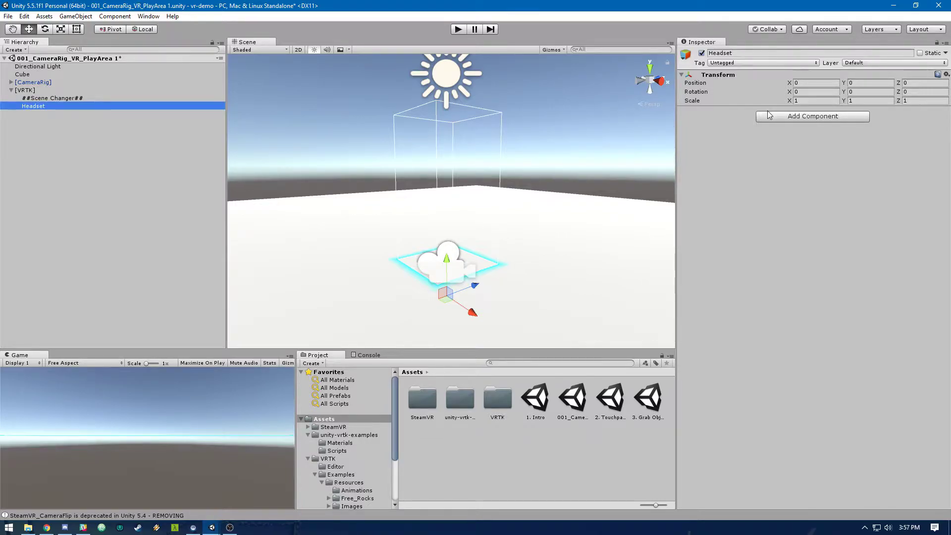
Add VRTK_Transform Follow to Headset, following Camera (eye) and changing Headset.
click(824, 115)
text(v)
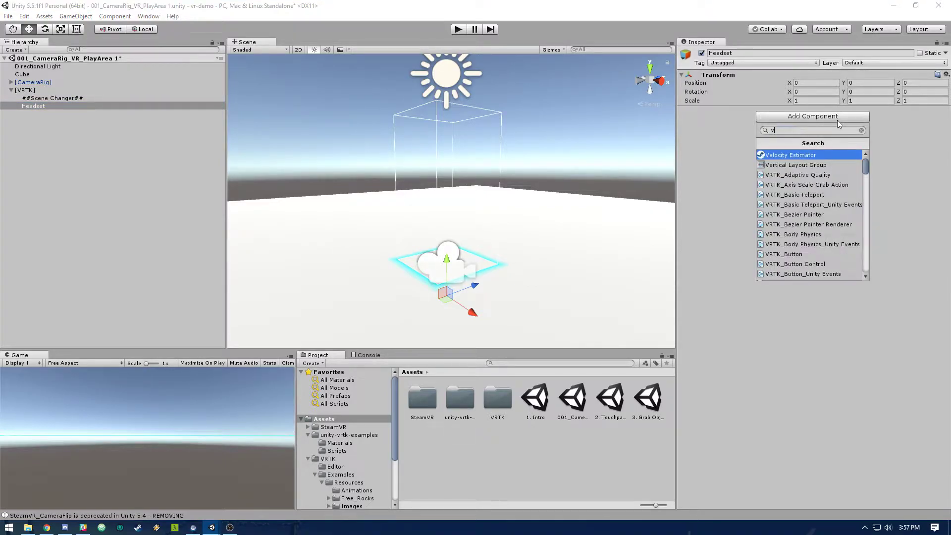
text(rtk_transform)
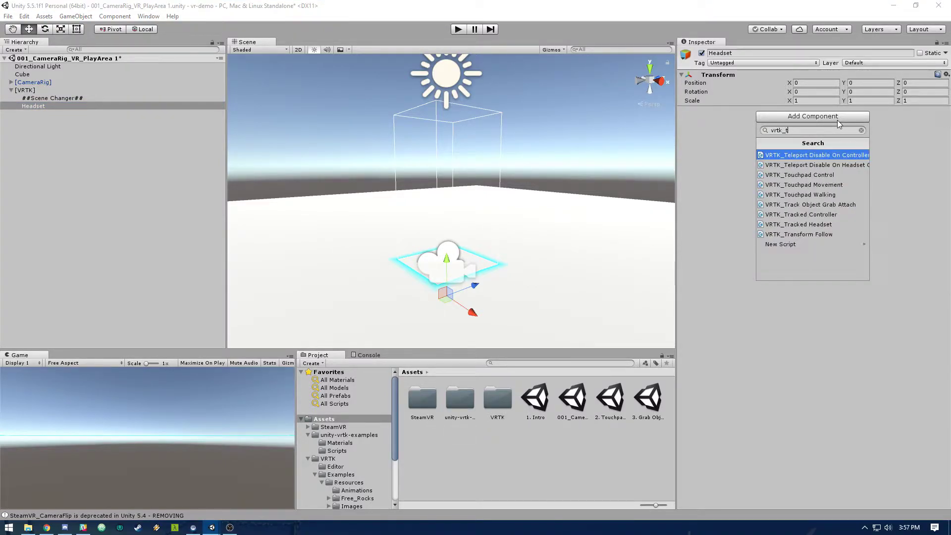
key(Return)
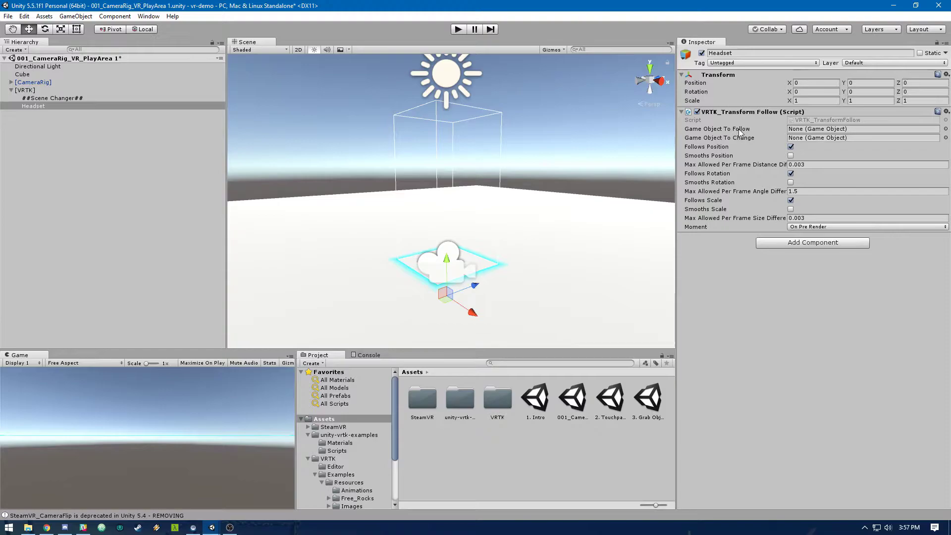
click(946, 129)
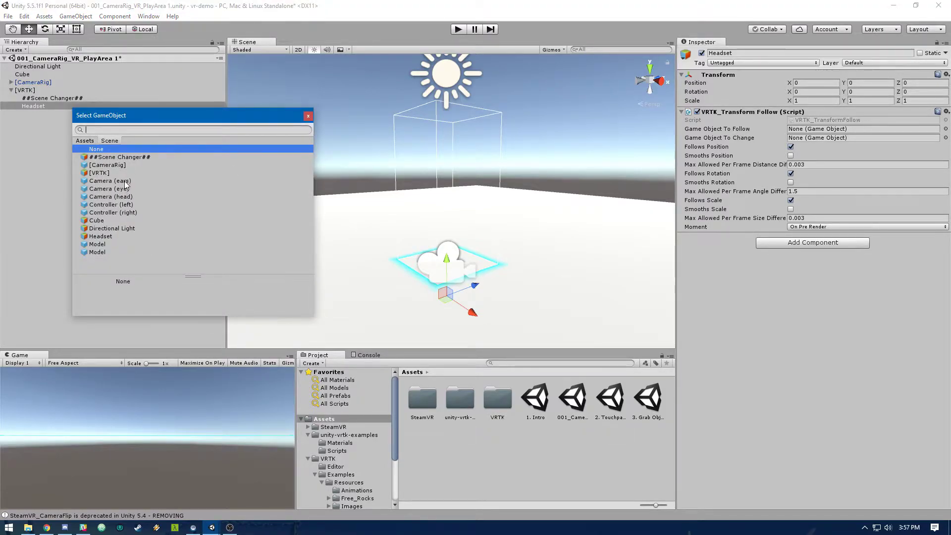
double_click(123, 189)
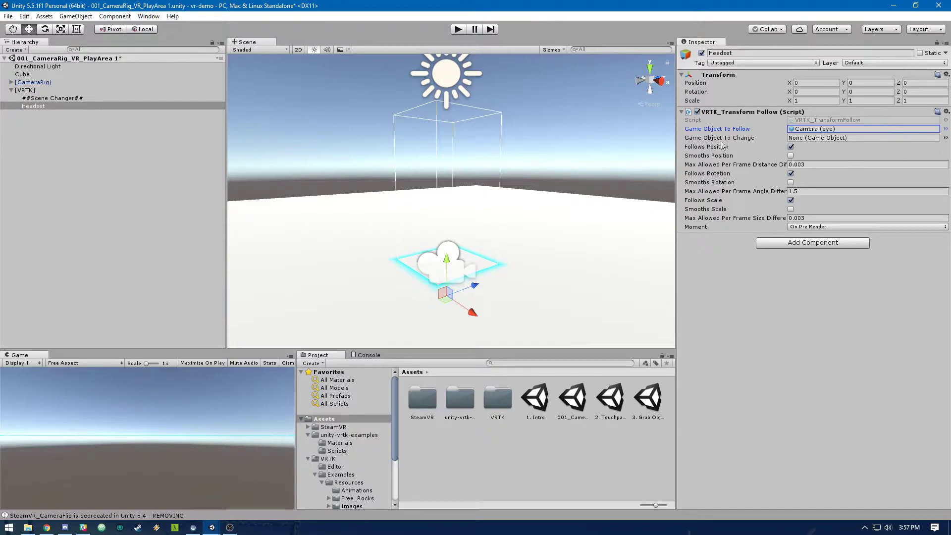
click(11, 83)
click(18, 106)
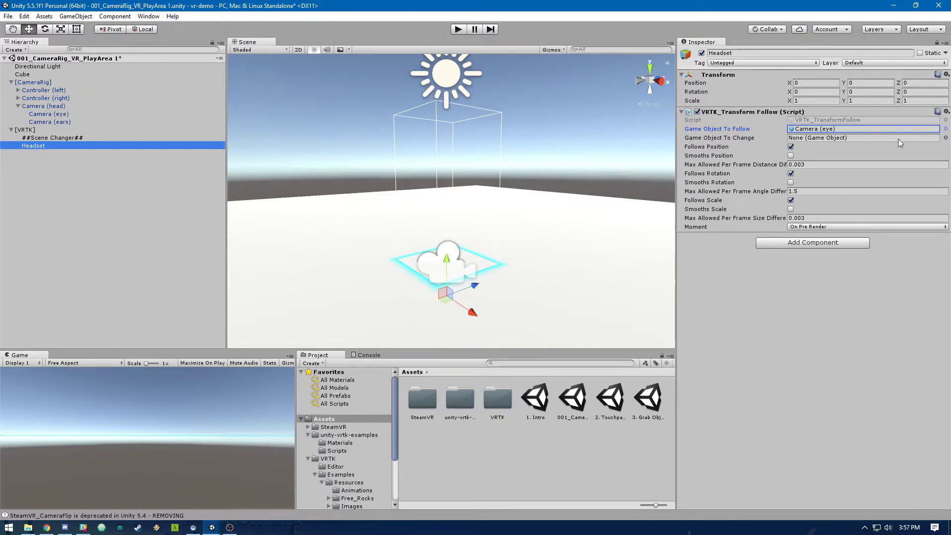
click(946, 138)
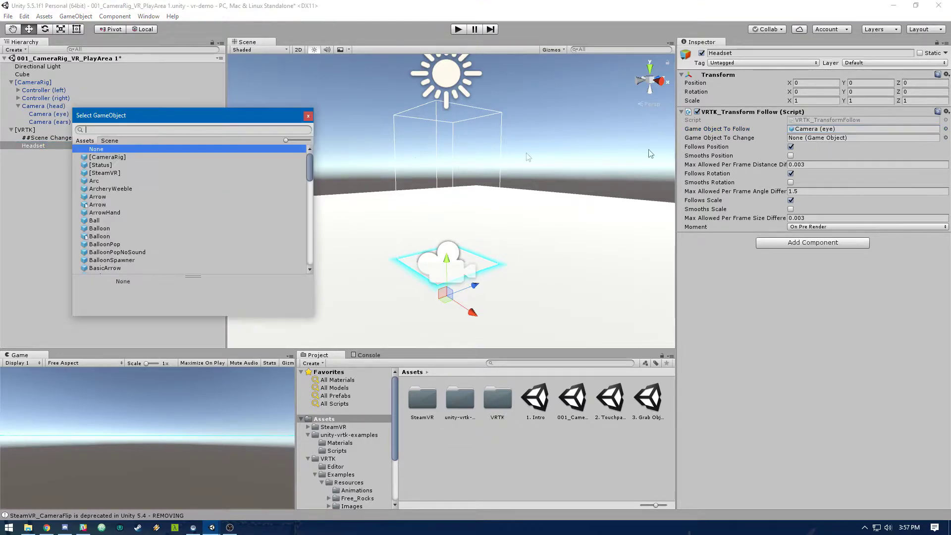
double_click(104, 236)
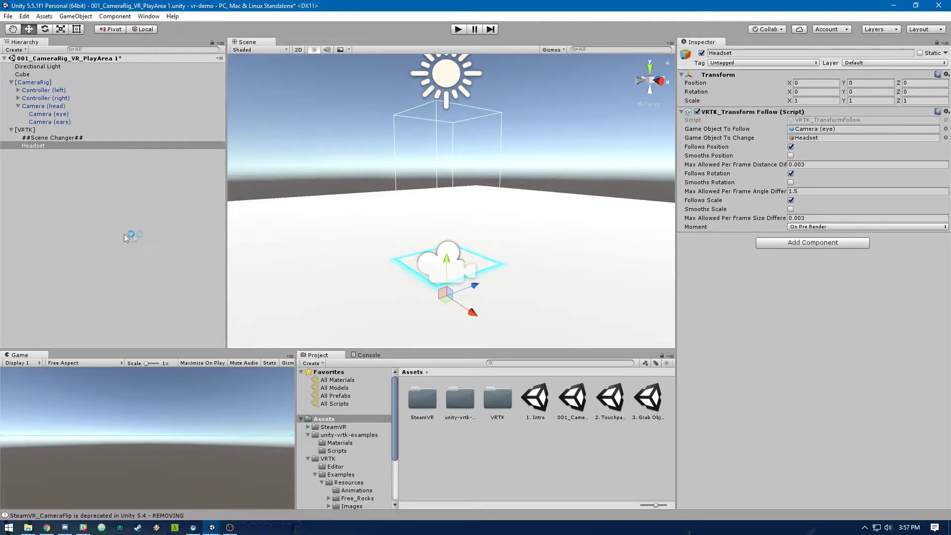
click(795, 241)
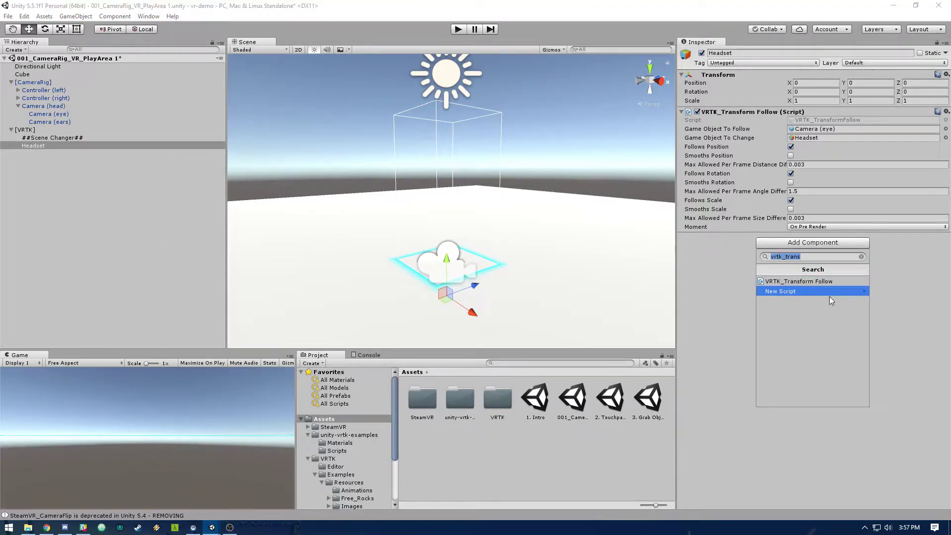
text(vrtk_u)
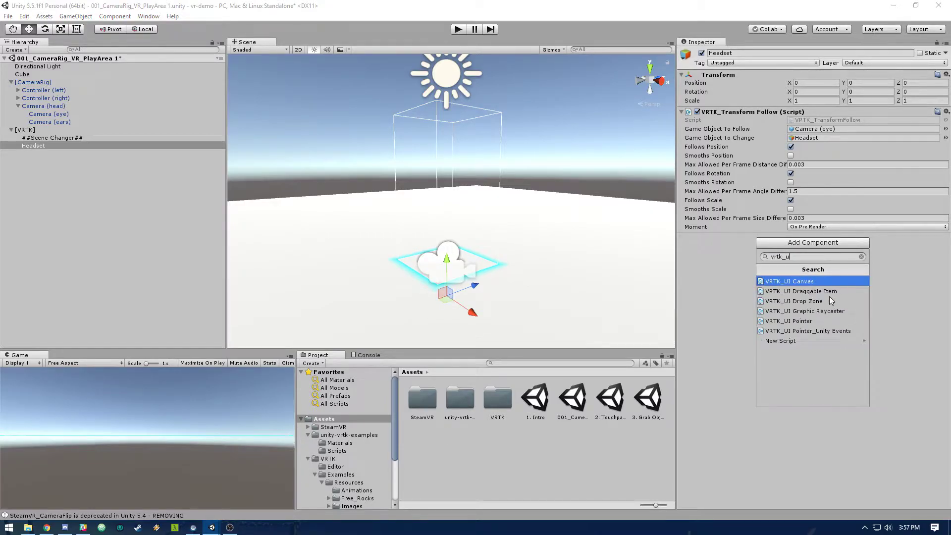
text(i)
Add the VRTK_UI Pointer and VRTK_Controller Events components to Headset.
key(Down)
key(Down)
key(Down)
key(Down)
key(Return)
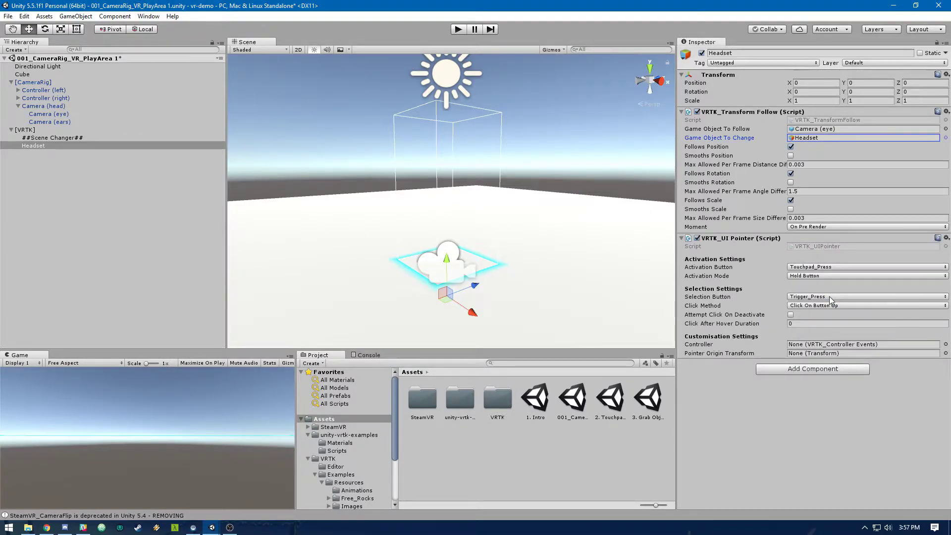
click(833, 371)
text(vrtk_control)
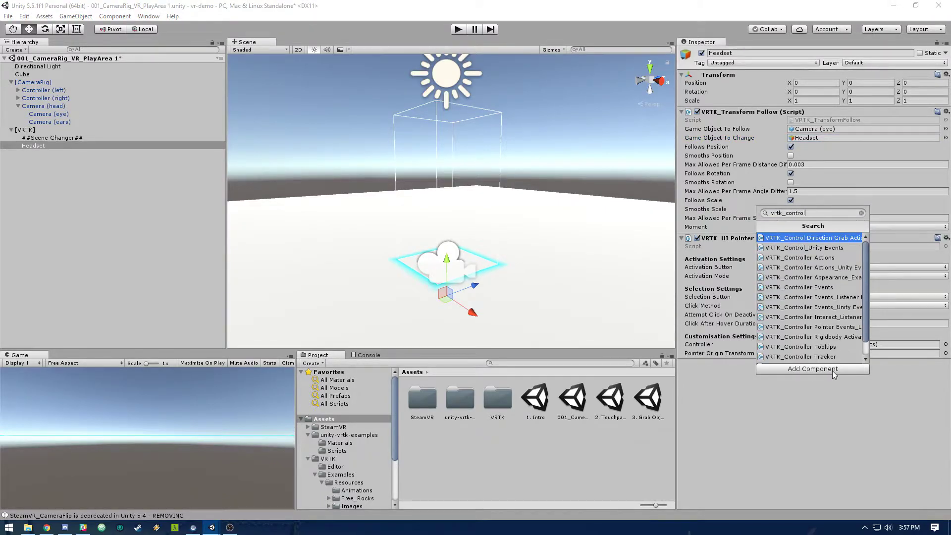
key(Down)
key(Down)
key(Down)
key(Down)
key(Down)
key(Return)
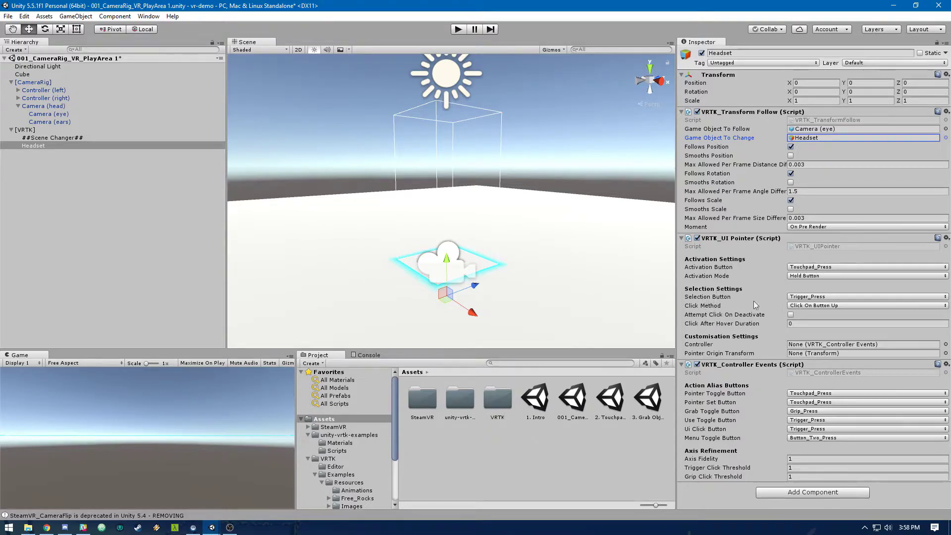
click(808, 267)
Set the UI Pointer's Activation and Selection Buttons to Undefined, Always On mode, hover duration 1.
click(811, 281)
click(817, 297)
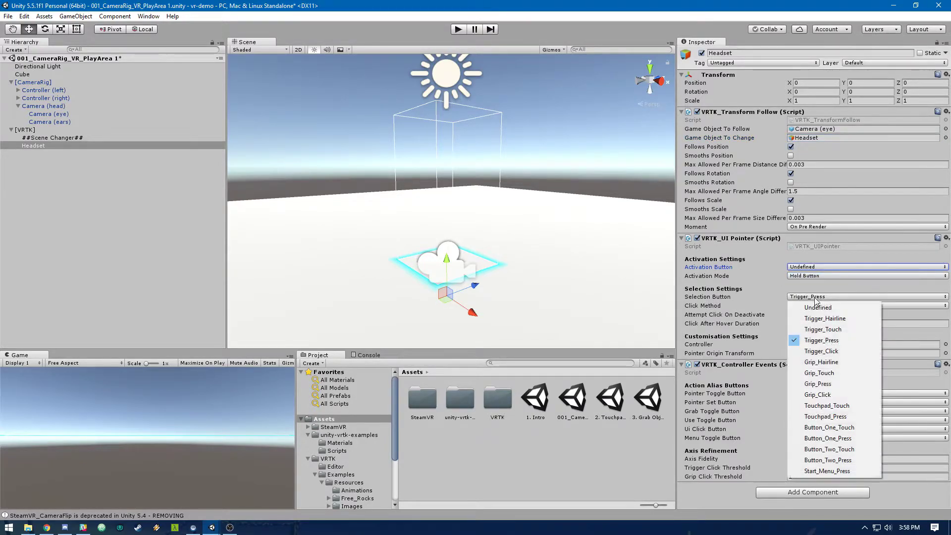
click(824, 308)
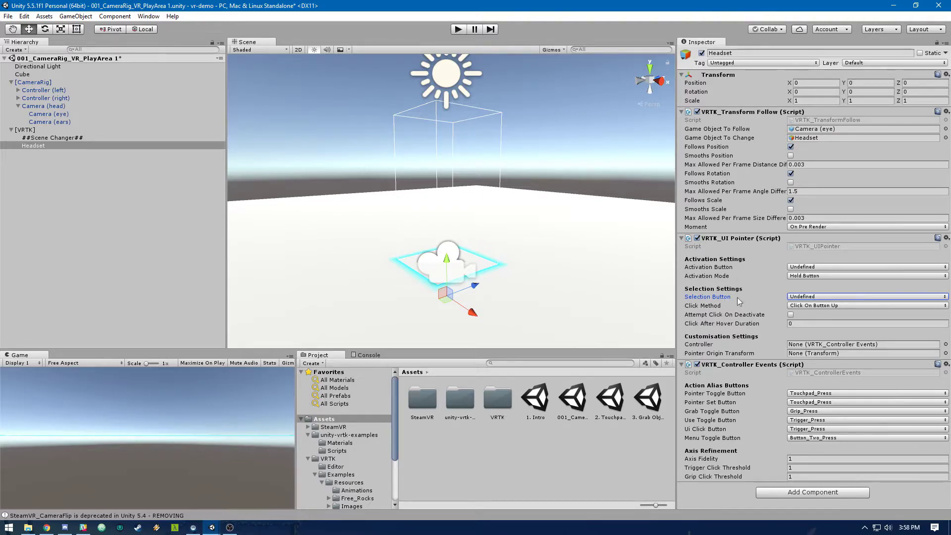
click(742, 367)
click(817, 278)
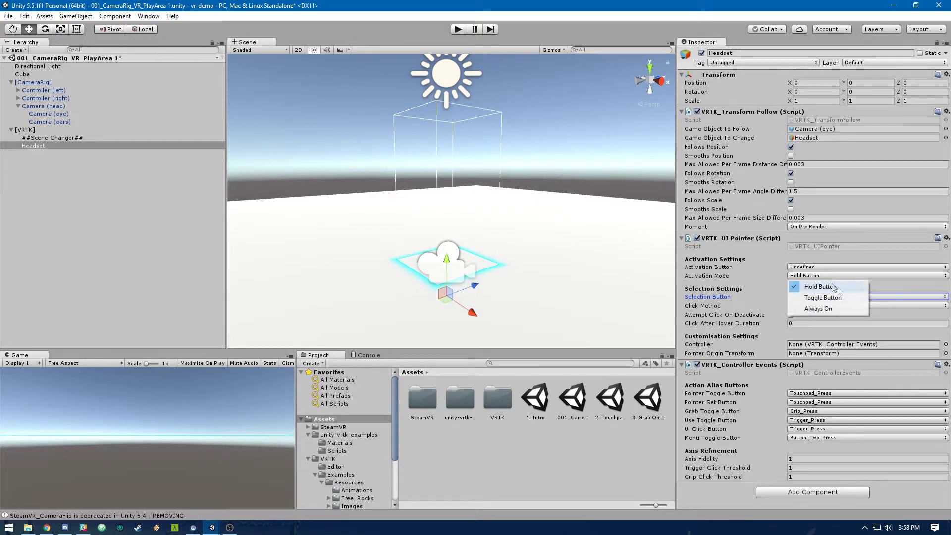
click(828, 311)
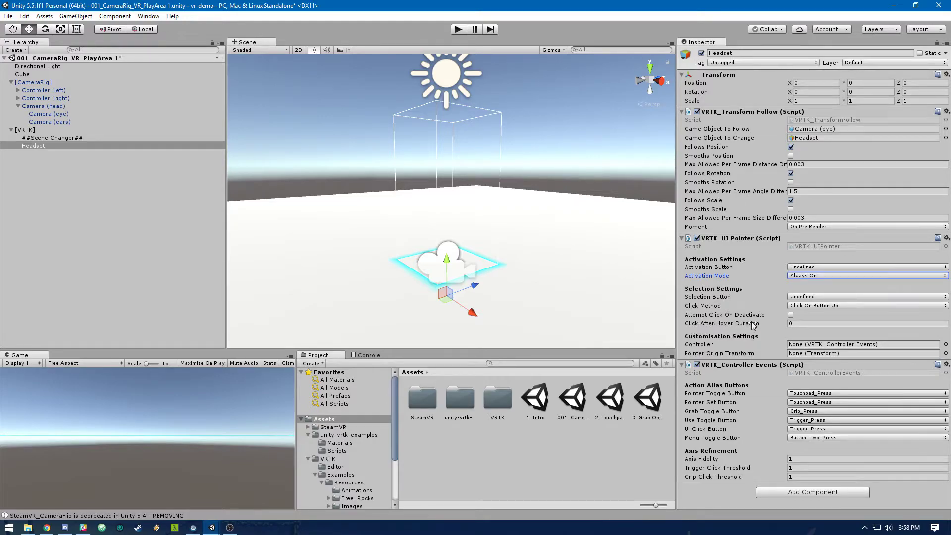
click(822, 324)
text(1)
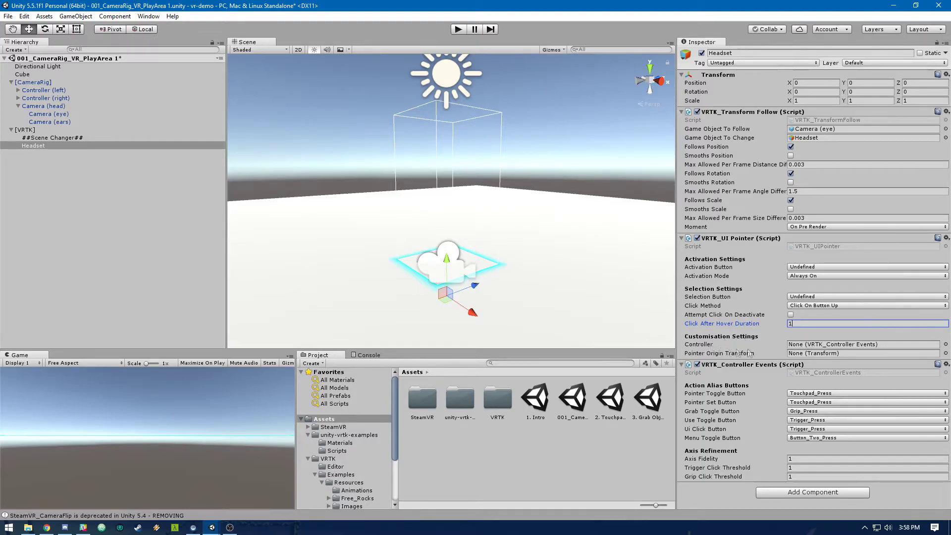
Assign Headset as the UI Pointer's Controller, then deselect it.
click(946, 344)
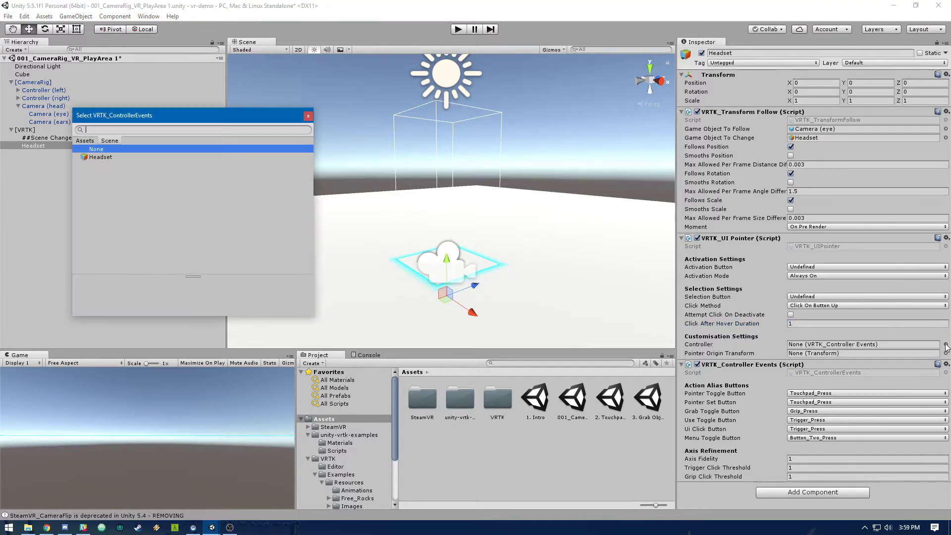
double_click(150, 156)
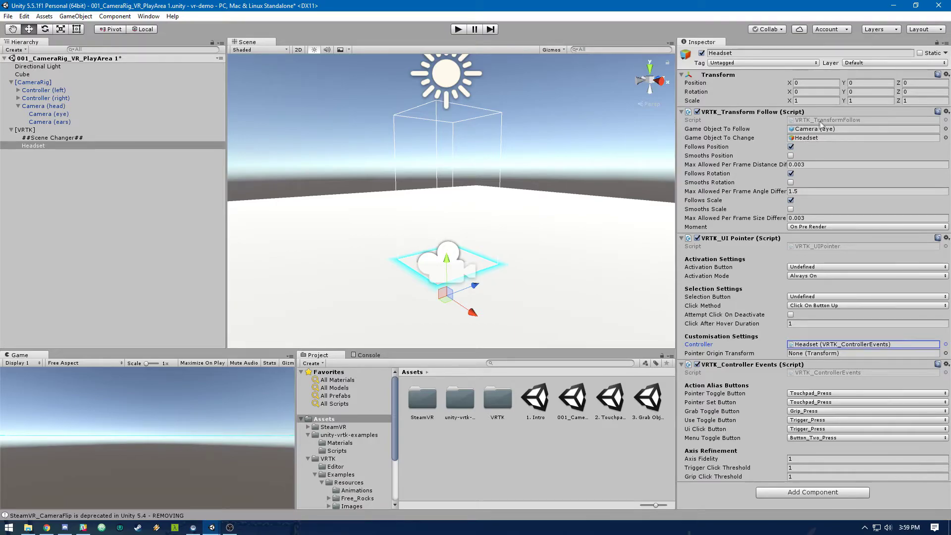
click(134, 198)
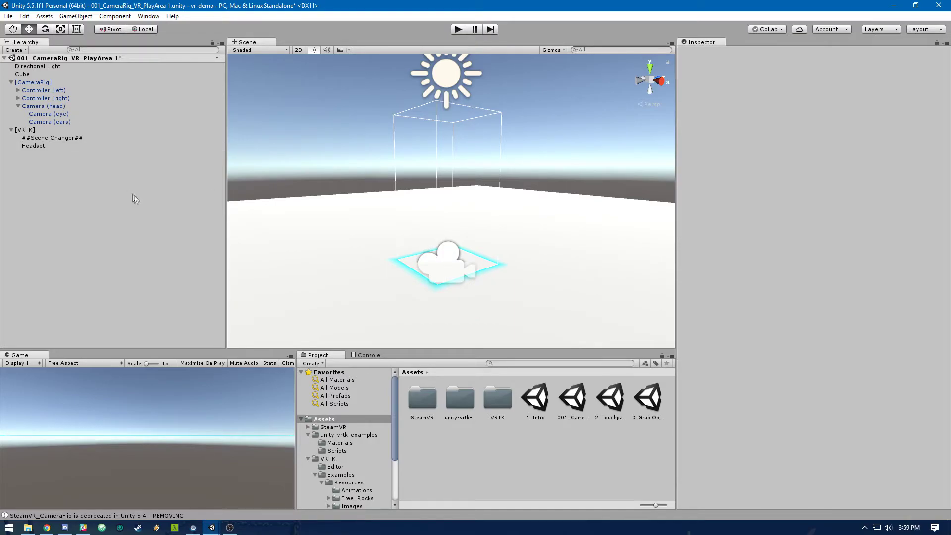
Create a Canvas with an EventSystem and set its Render Mode to World Space.
right_click(105, 200)
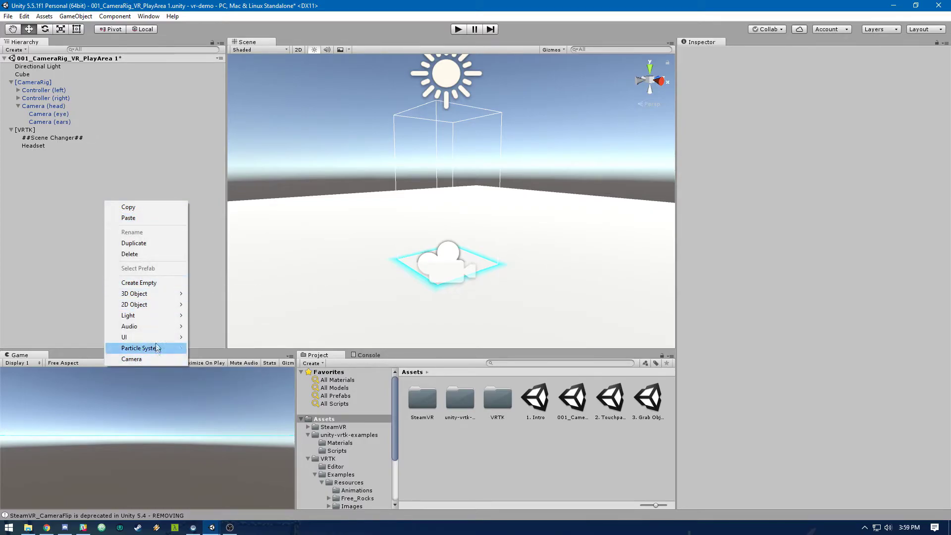
mouse_move(156, 337)
click(239, 435)
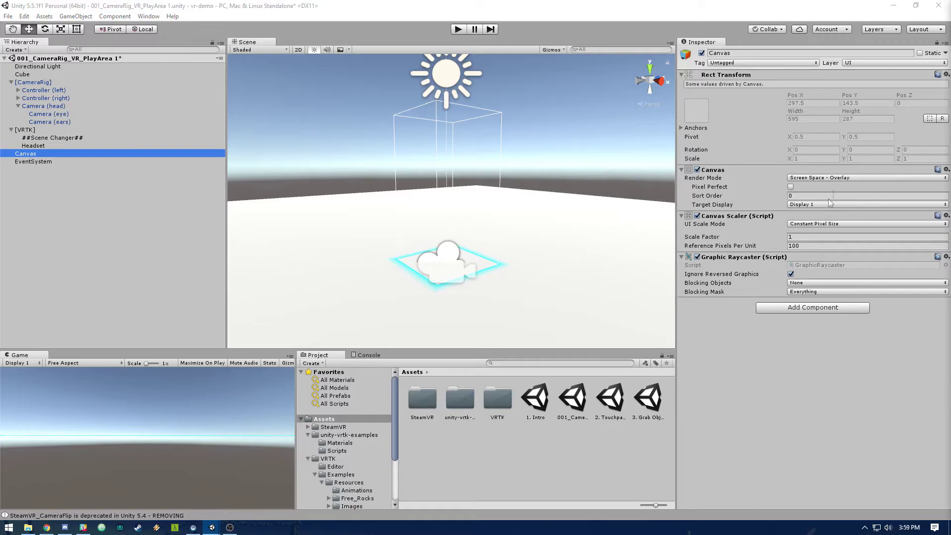
click(848, 177)
click(834, 210)
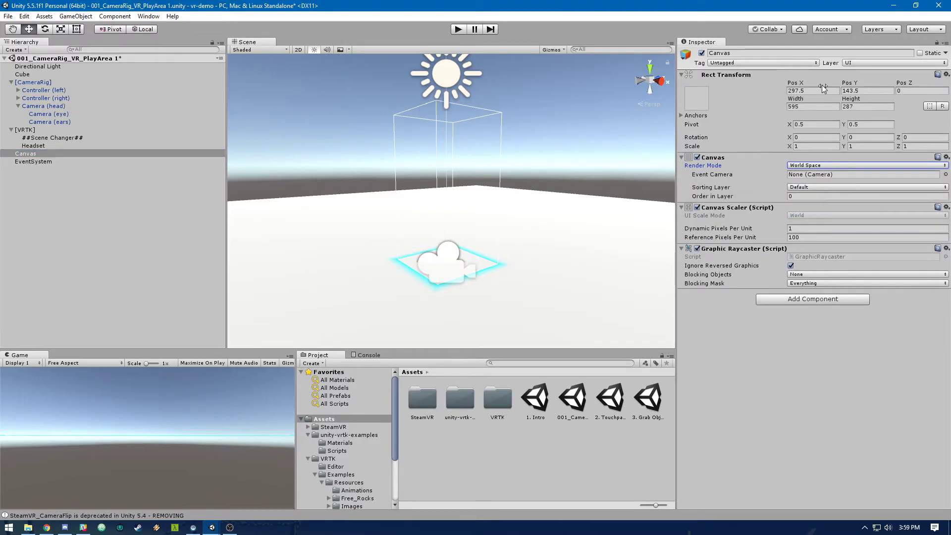
Size the Canvas 300 by 300 and scale it to 0.005 on X, Y and Z.
click(819, 105)
text(300)
key(Tab)
text(300)
click(816, 147)
text(0.005)
key(Tab)
text(0.005)
key(Tab)
text(0.005)
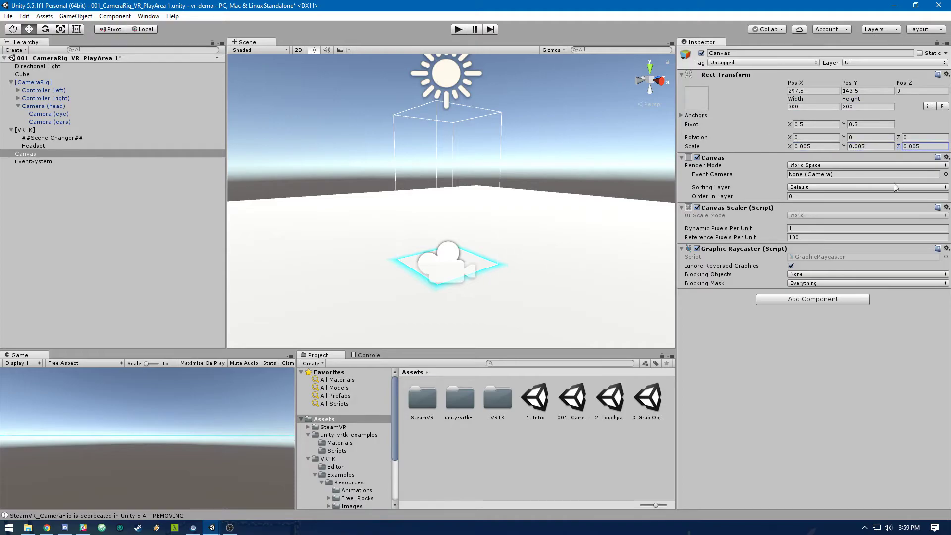
Move the Canvas to X 0, Y 1.647, Z 1.76 in front of the camera rig.
double_click(145, 152)
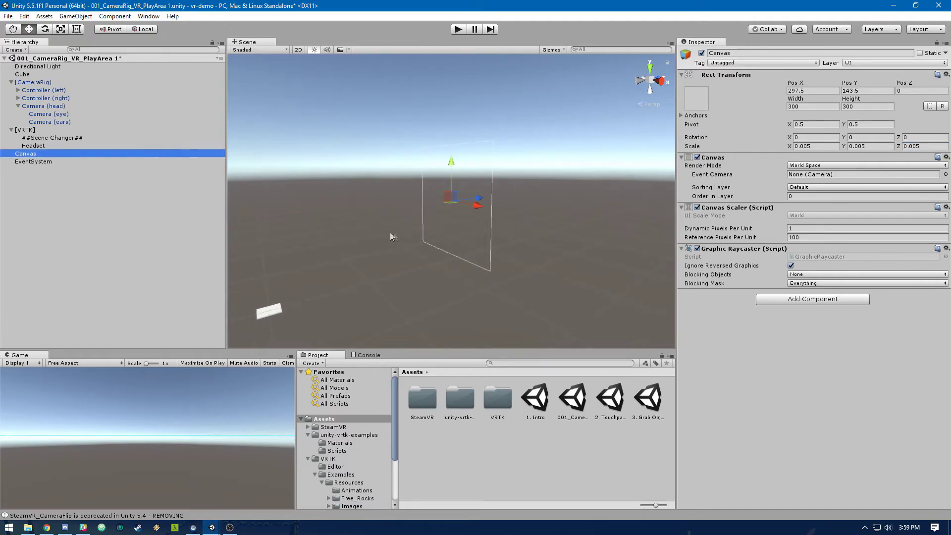
click(816, 91)
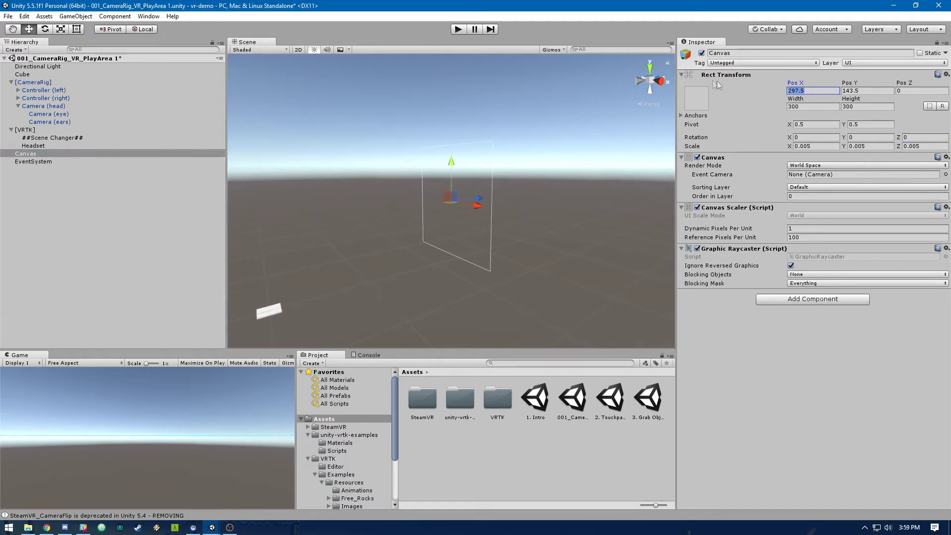
text(0)
key(Tab)
text(0)
double_click(79, 154)
drag(452, 175, 474, 78)
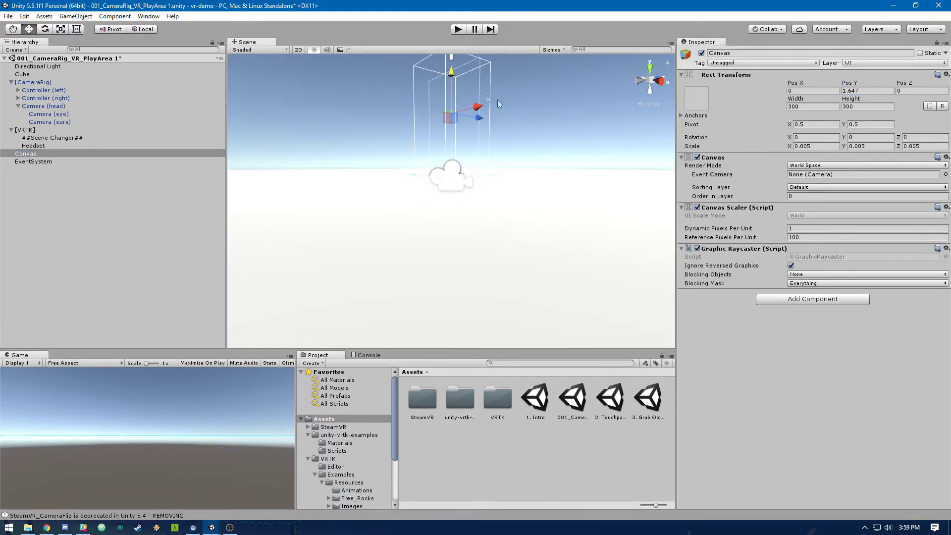
key(f)
drag(478, 197, 553, 188)
key(f)
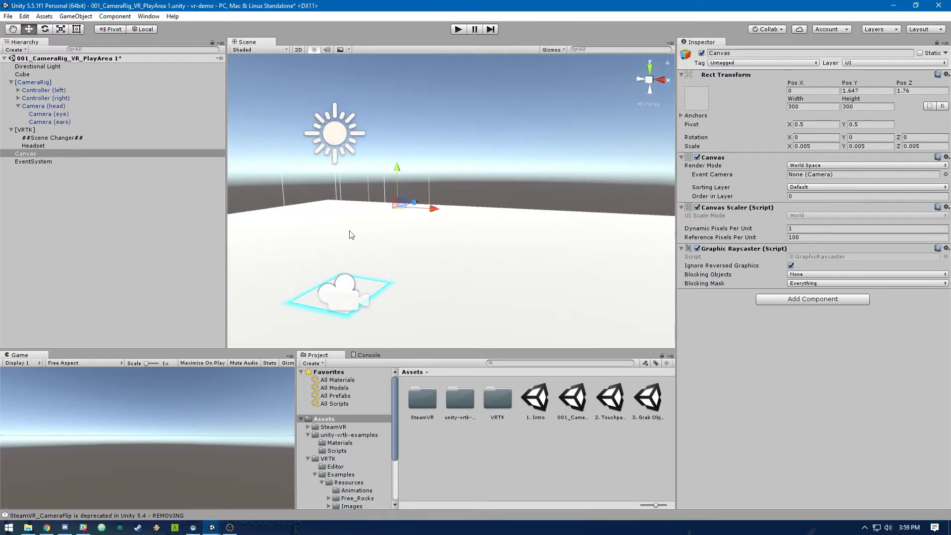
click(799, 303)
text(vrtk_)
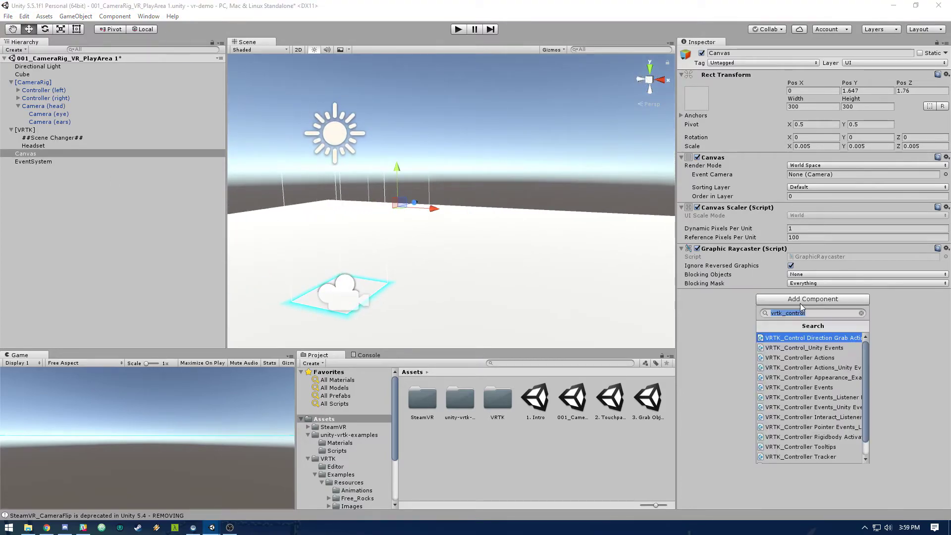
text(ui)
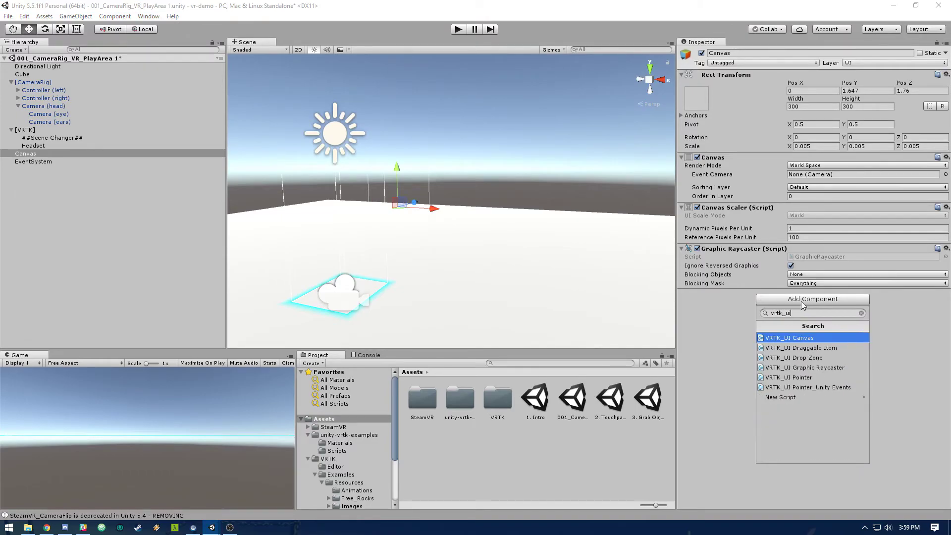
Add the VRTK_UI Canvas component to the Canvas.
key(Return)
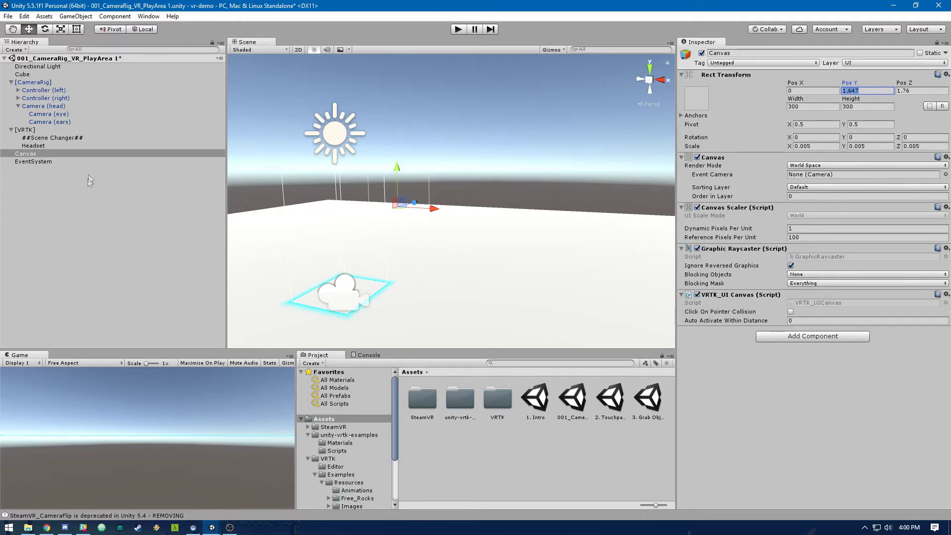
right_click(112, 154)
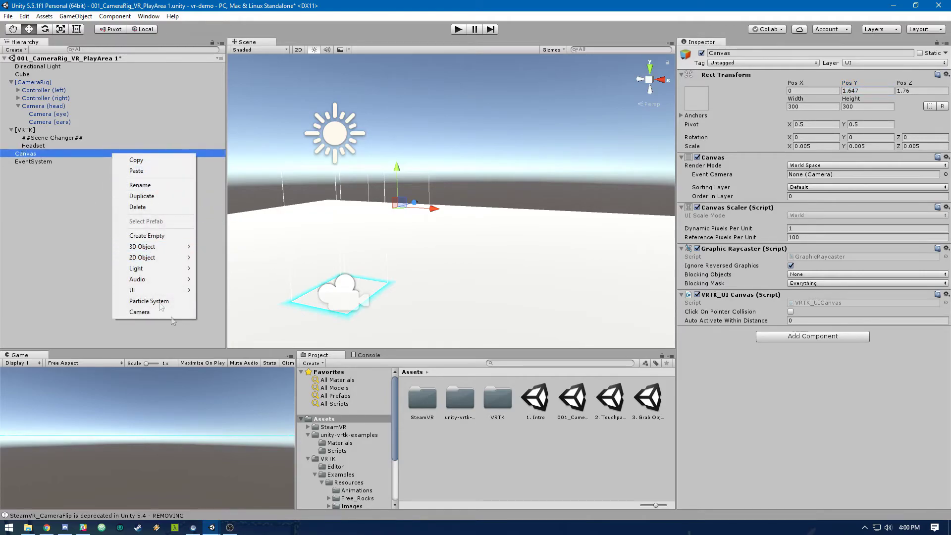
Add a Button under the Canvas and set its Highlighted Color to blue 0021FF.
mouse_move(183, 296)
click(256, 323)
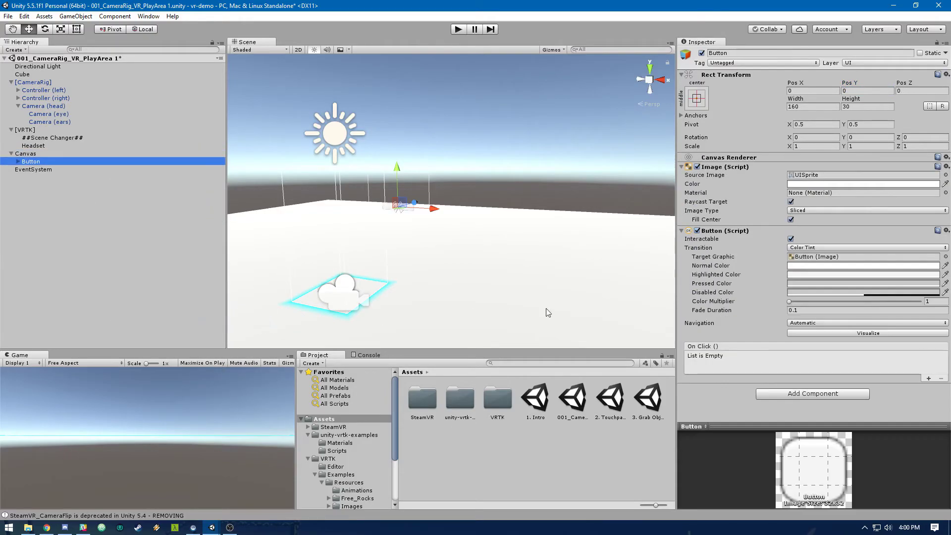
key(f)
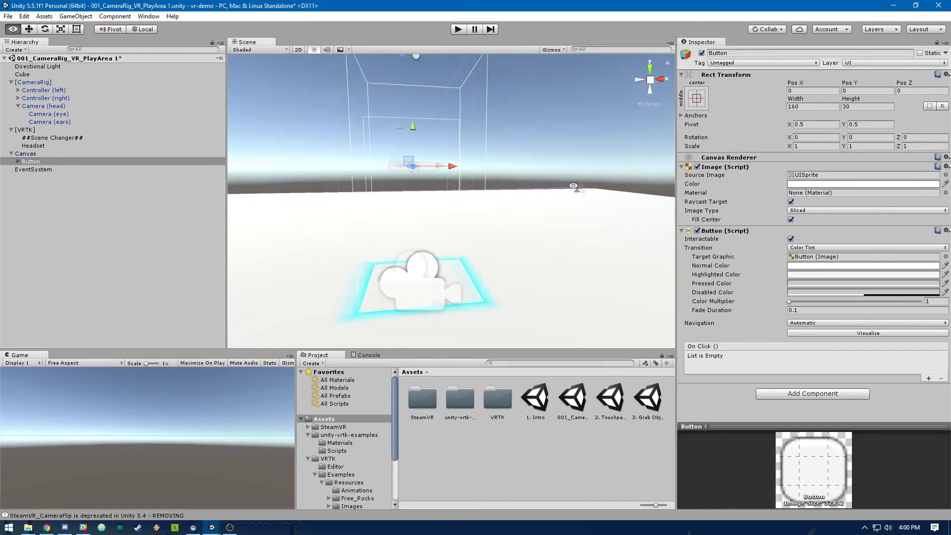
click(852, 276)
click(95, 74)
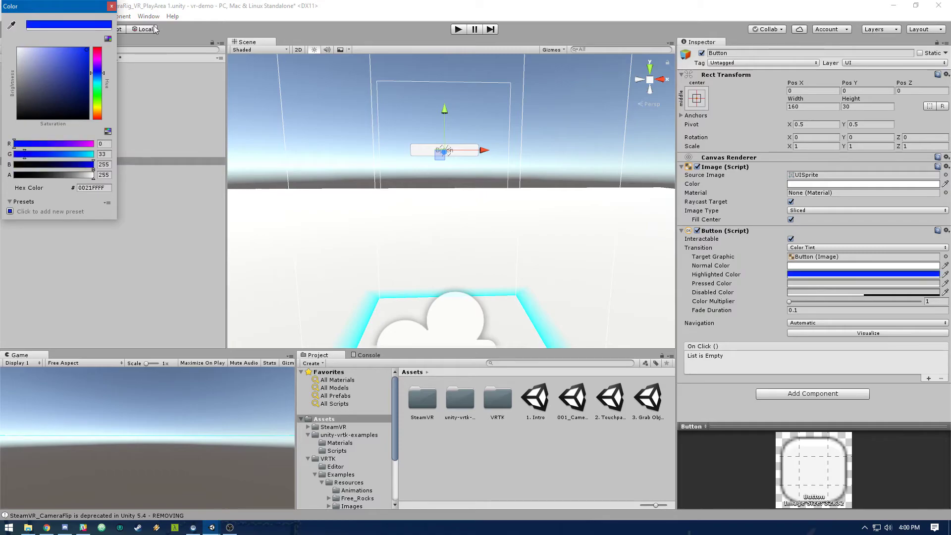
click(113, 7)
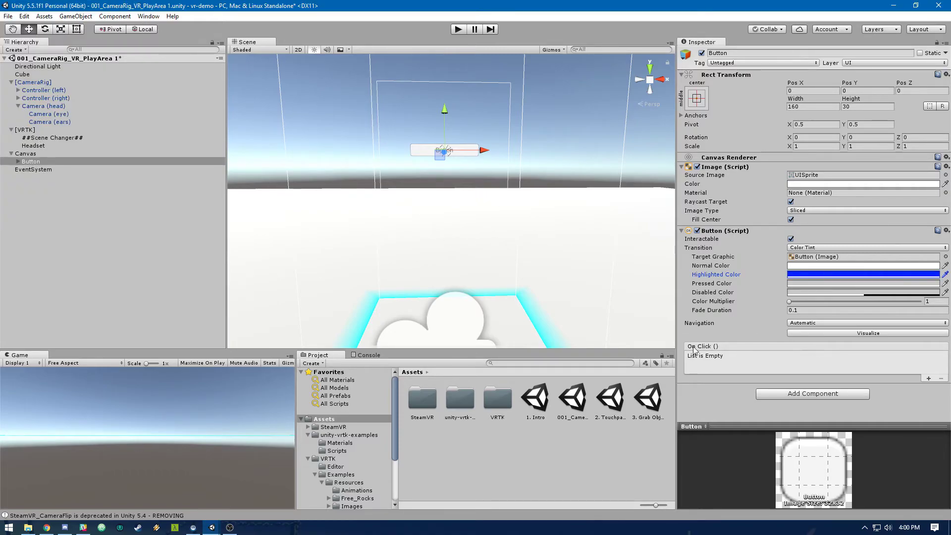
Make the Button's On Click set its Text to 'clicked!', then save the scene.
click(928, 379)
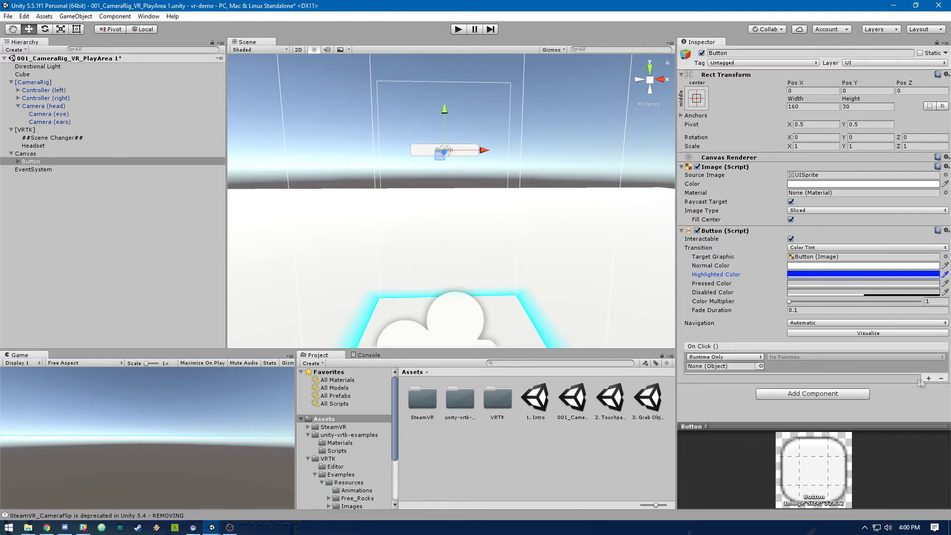
click(761, 366)
double_click(117, 270)
click(18, 163)
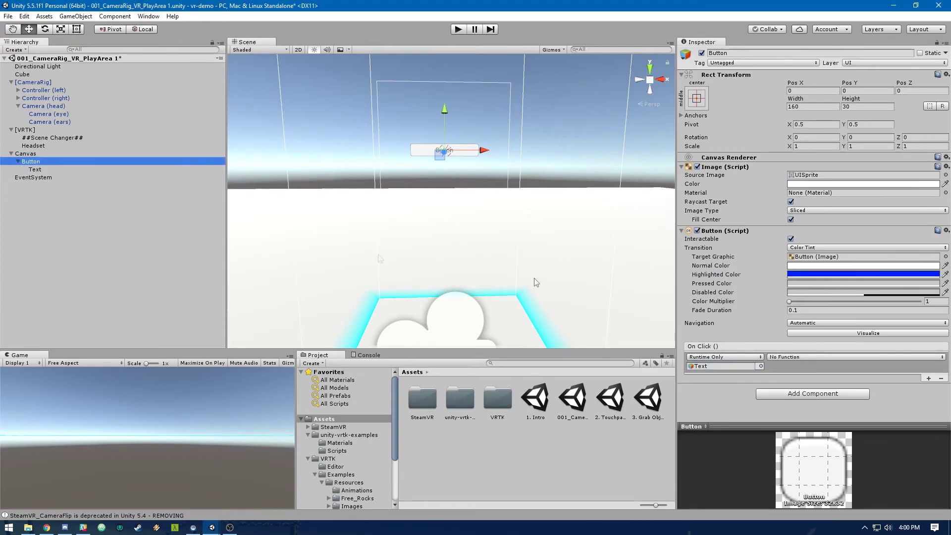
click(828, 357)
mouse_move(816, 412)
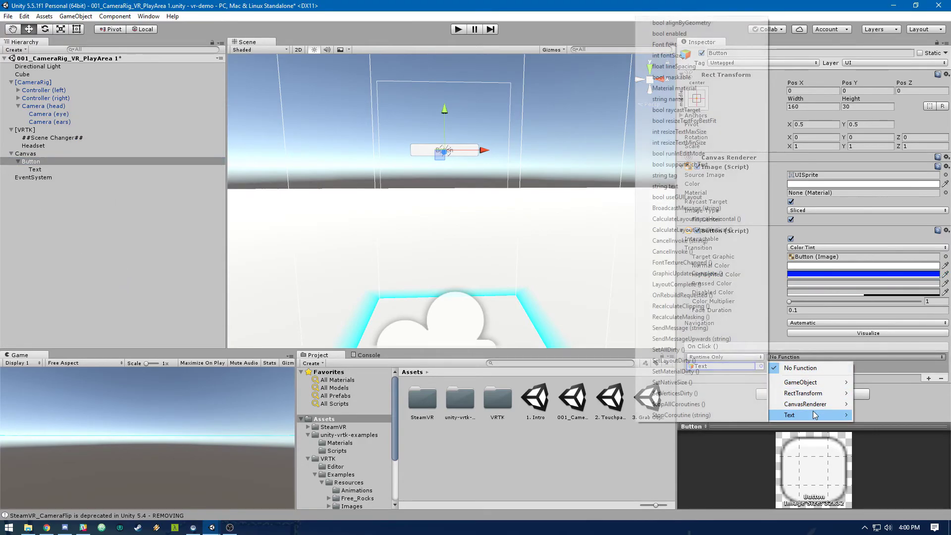
click(700, 186)
click(823, 366)
text(clicked!)
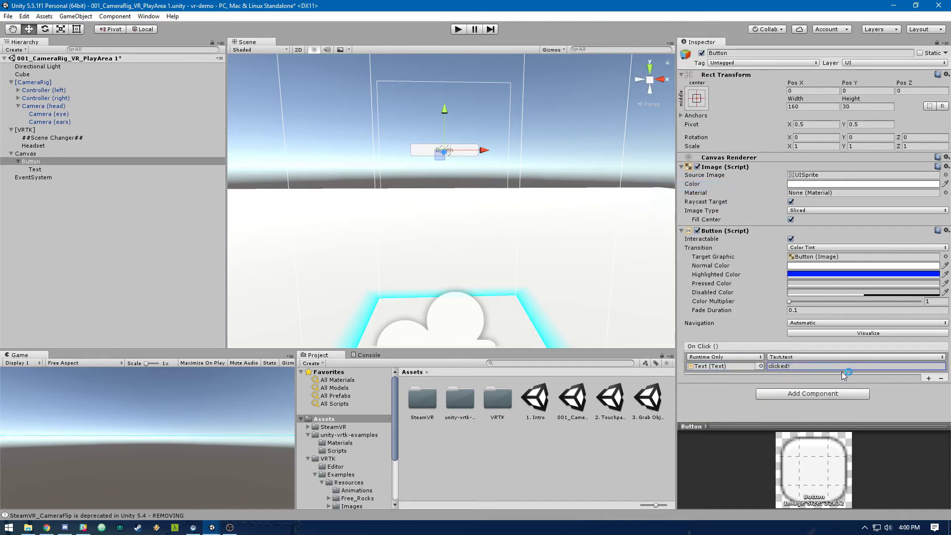
key(ctrl+s)
click(83, 152)
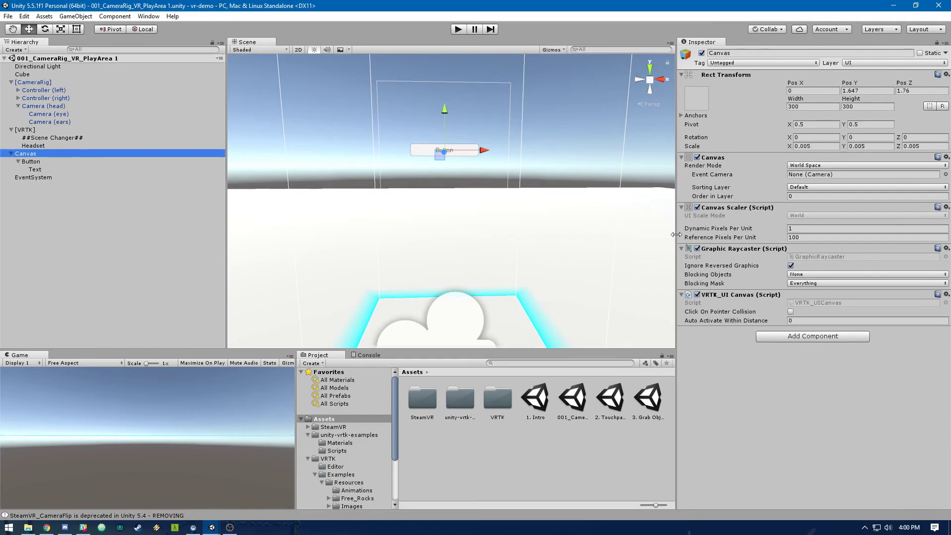
Enter Play mode to test that gazing at the button changes its label to 'clicked!'.
click(458, 29)
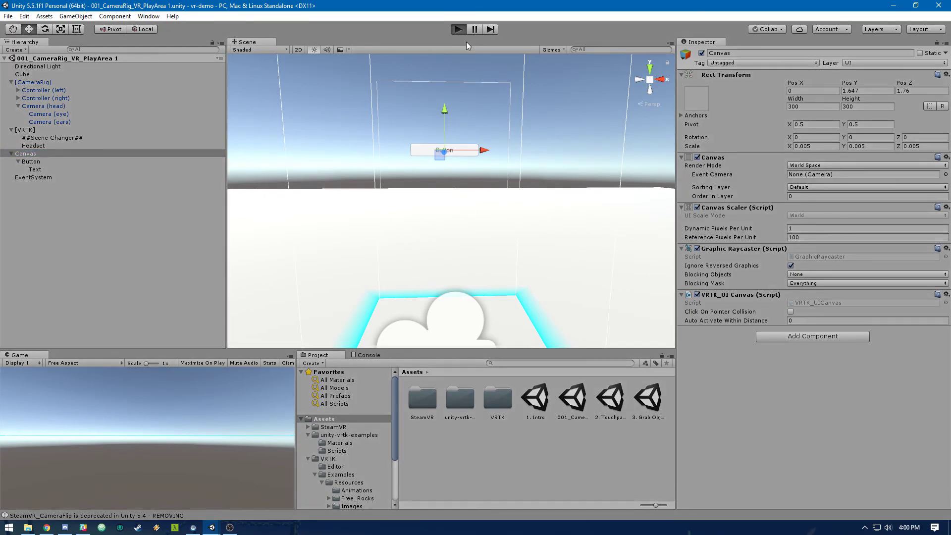